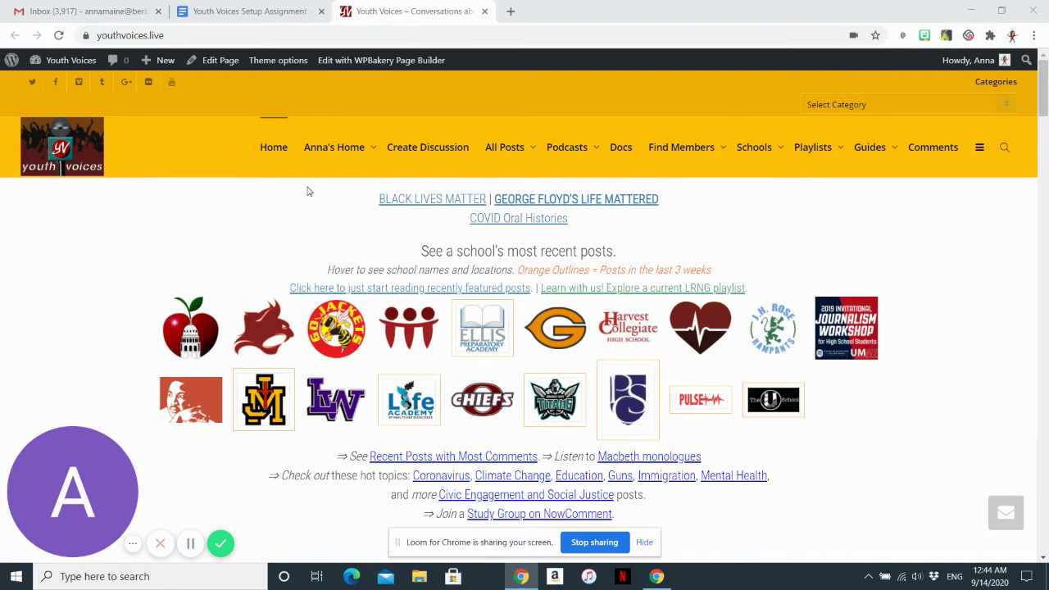
Bring up the Create a Doc option under the personal Home menu
{"action": "mouse_move", "coordinate": [321, 151]}
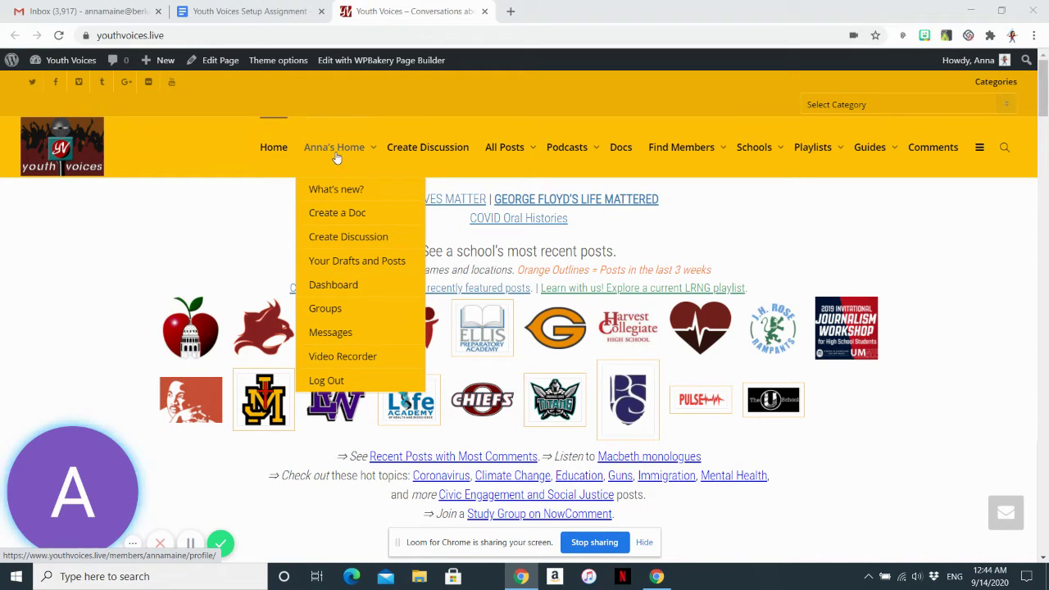
Start a new doc titled 'My Digital Journal' plus the author's journal name, using the saved autofill entry
{"action": "left_click", "coordinate": [334, 218]}
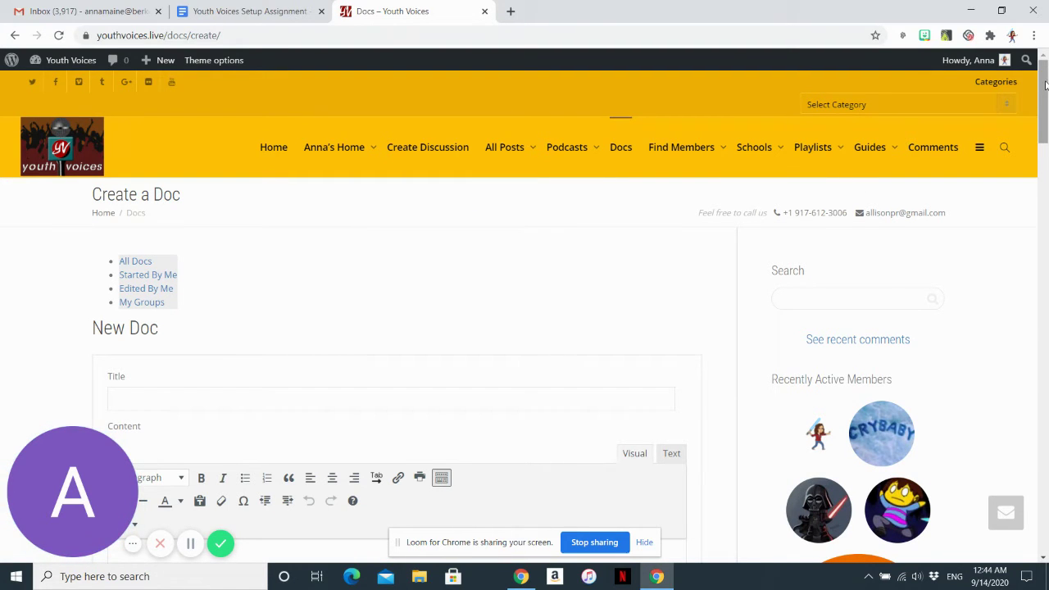
{"action": "left_click_drag", "start_coordinate": [1045, 83], "coordinate": [1045, 121]}
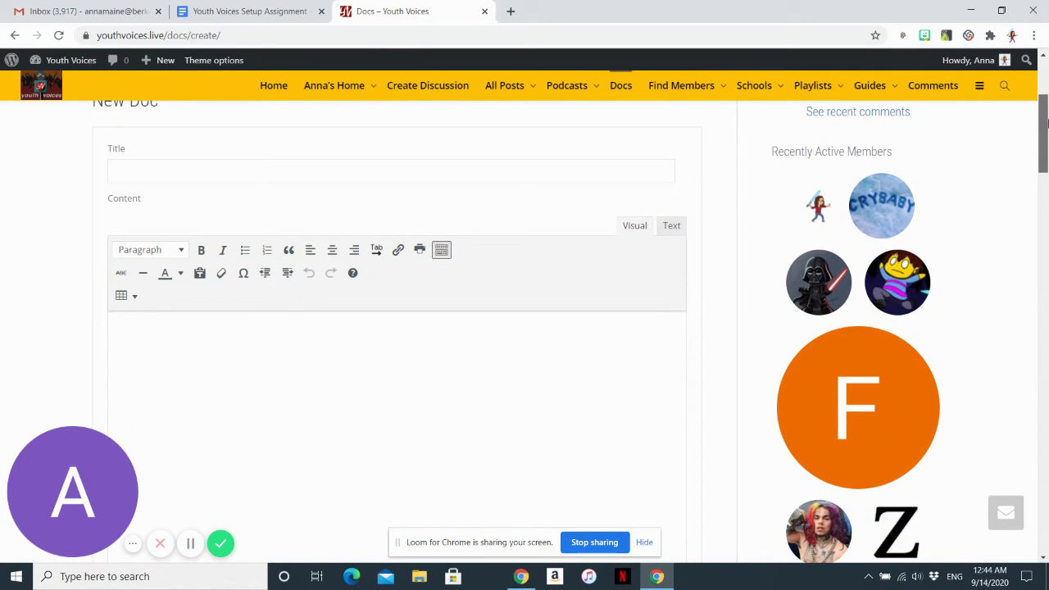
{"action": "left_click", "coordinate": [130, 168]}
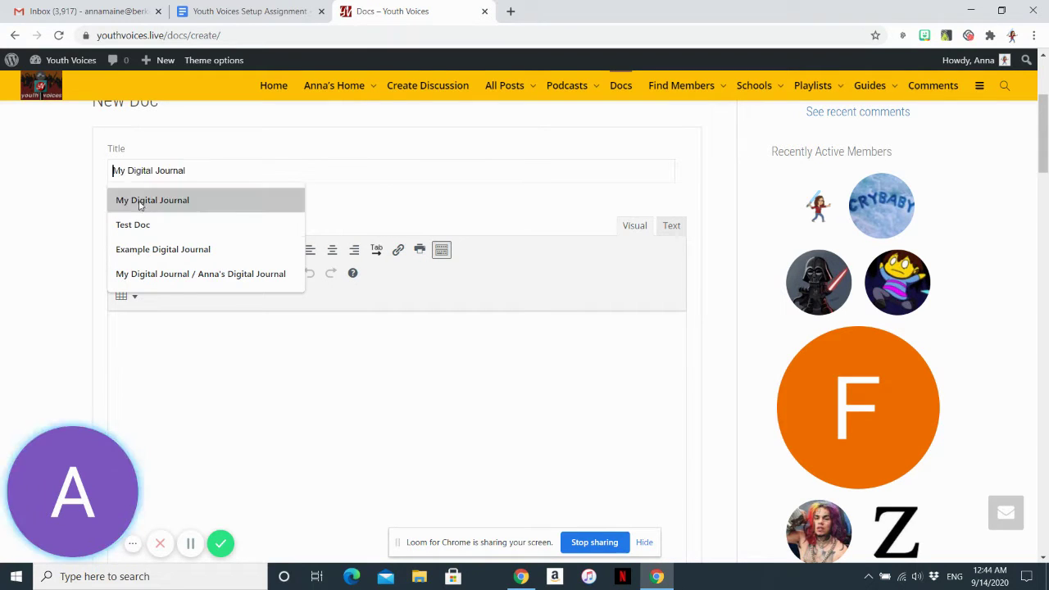
{"action": "left_click", "coordinate": [122, 273]}
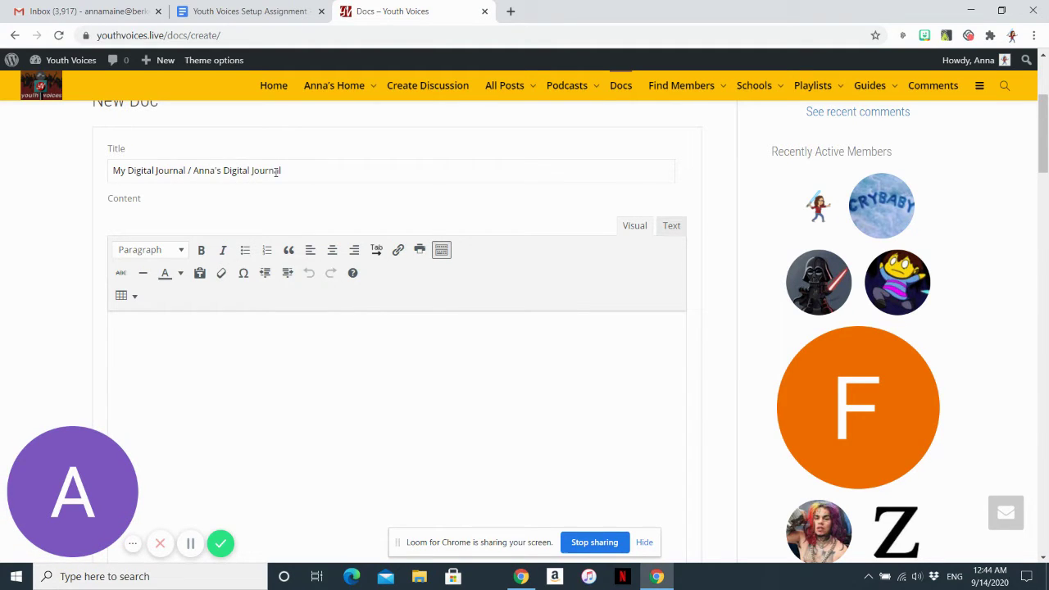
{"action": "left_click_drag", "start_coordinate": [1043, 119], "coordinate": [1045, 185]}
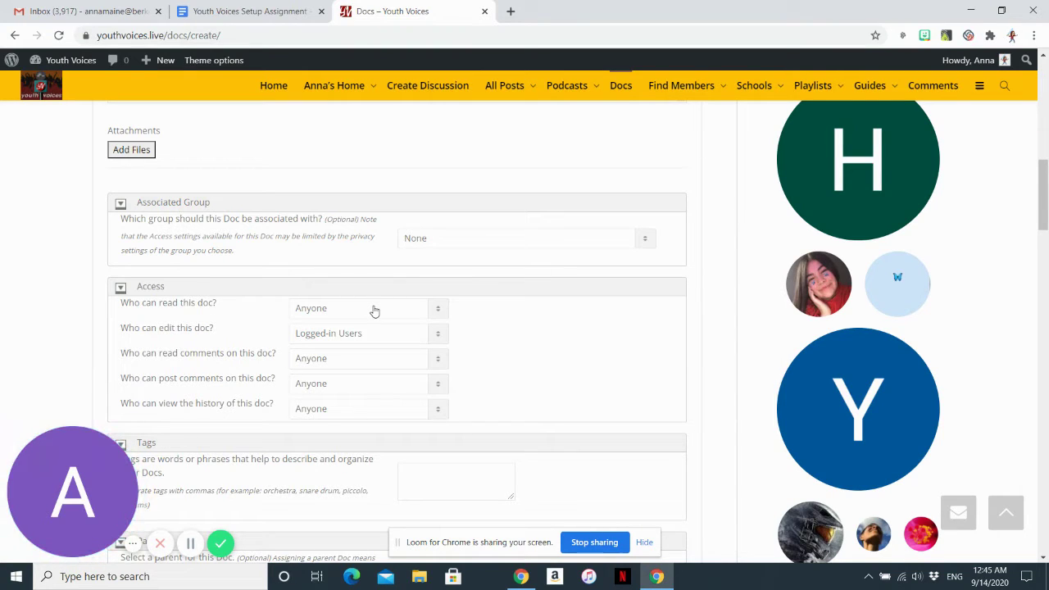
Make the doc readable by The Doc author only
{"action": "left_click", "coordinate": [439, 308]}
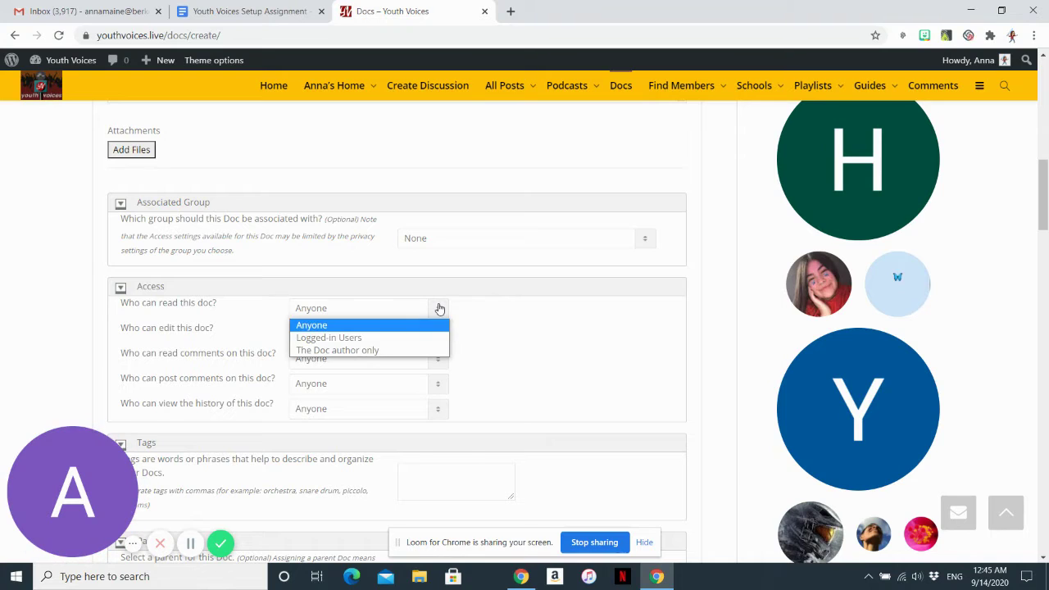
{"action": "left_click", "coordinate": [365, 354]}
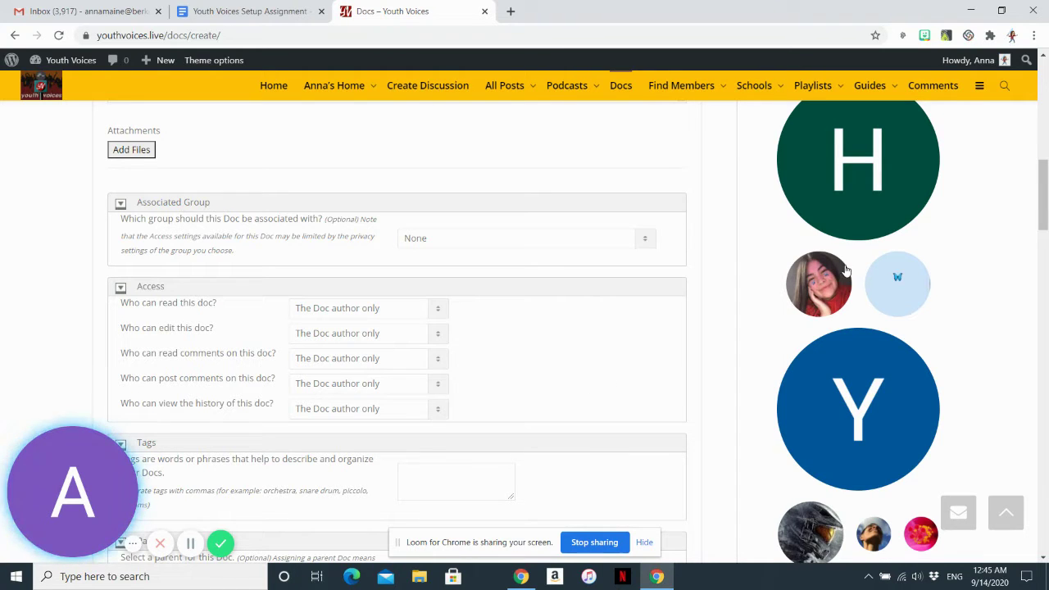
{"action": "left_click_drag", "start_coordinate": [1045, 204], "coordinate": [1043, 128]}
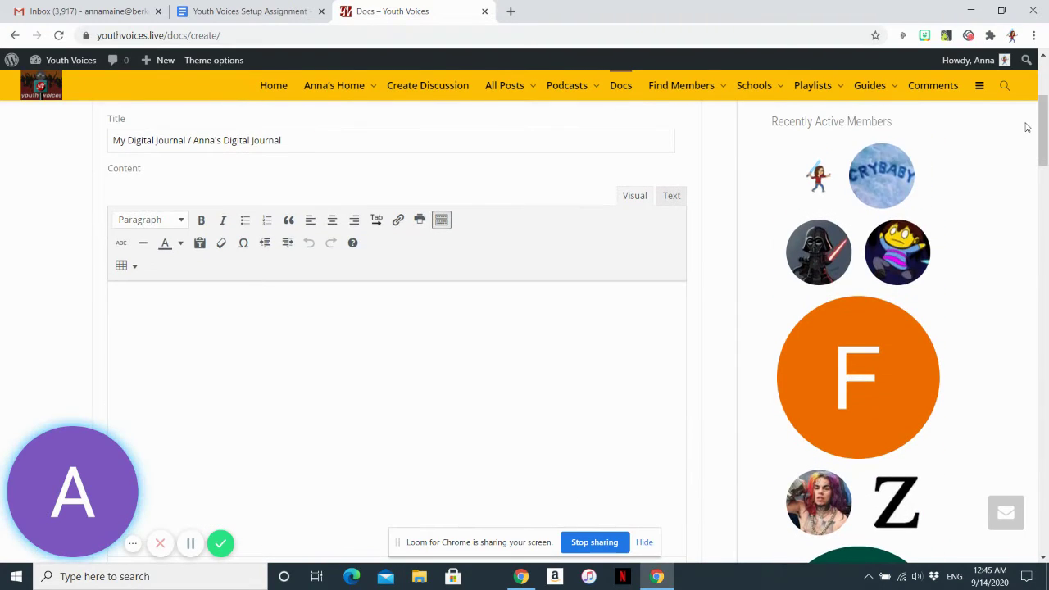
Begin the content with a Heading 4 line 'Sept. 14, 2020', then a new plain paragraph
{"action": "left_click", "coordinate": [183, 221]}
{"action": "left_click", "coordinate": [170, 346]}
{"action": "type", "text": "S"}
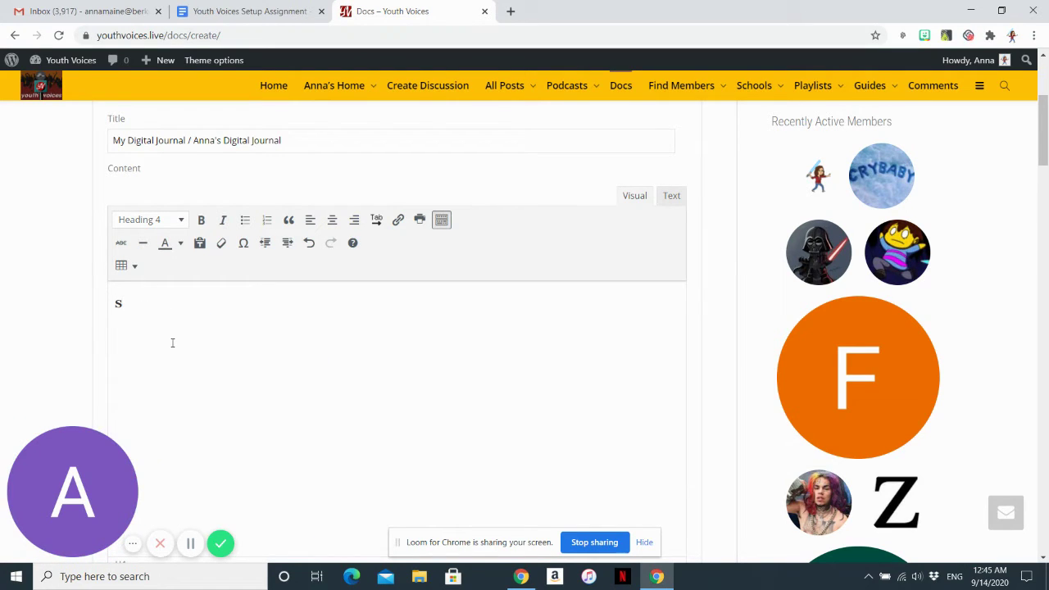
{"action": "type", "text": "ept. 14, 2020"}
{"action": "key", "text": "Return"}
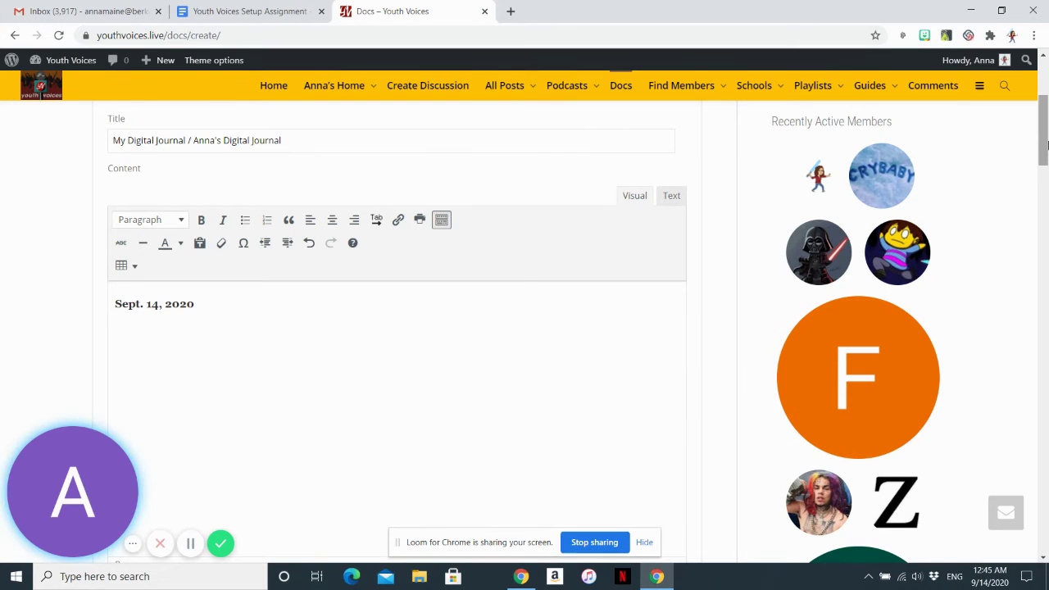
{"action": "mouse_move", "coordinate": [1044, 146]}
{"action": "left_mouse_down"}
{"action": "mouse_move", "coordinate": [1045, 280]}
{"action": "mouse_move", "coordinate": [1045, 148]}
{"action": "left_mouse_up"}
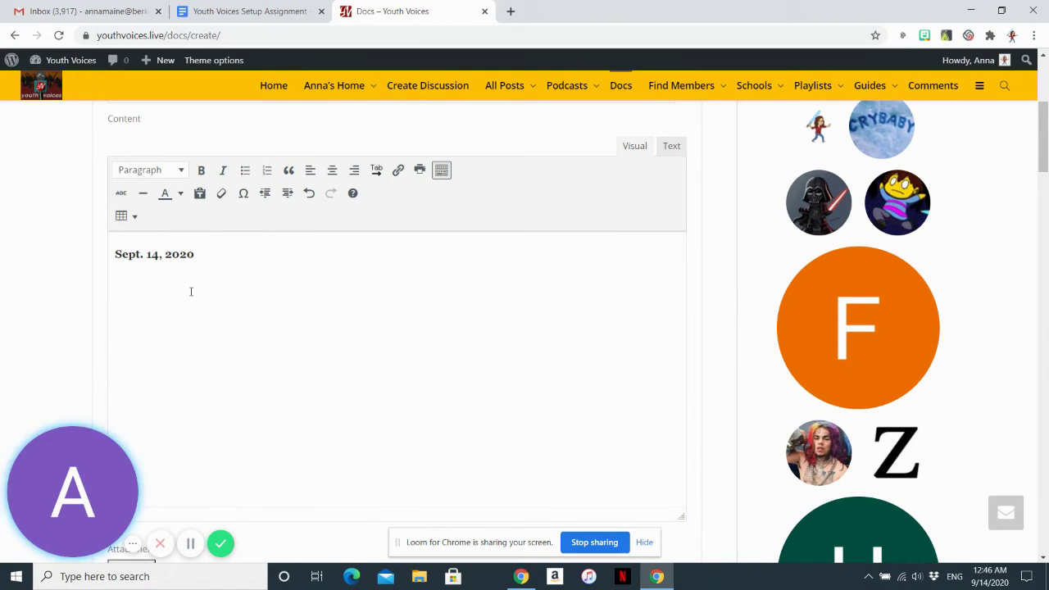
Copy the avatar sentence starter from item 10b of the Google Docs assignment
{"action": "left_click", "coordinate": [215, 6]}
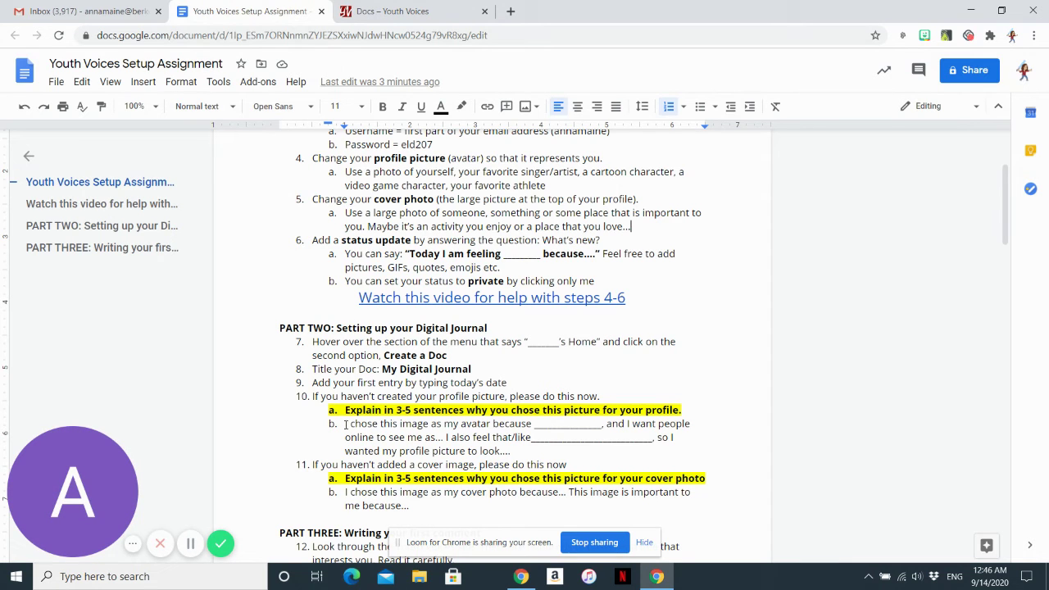
{"action": "left_click_drag", "start_coordinate": [345, 424], "coordinate": [511, 451]}
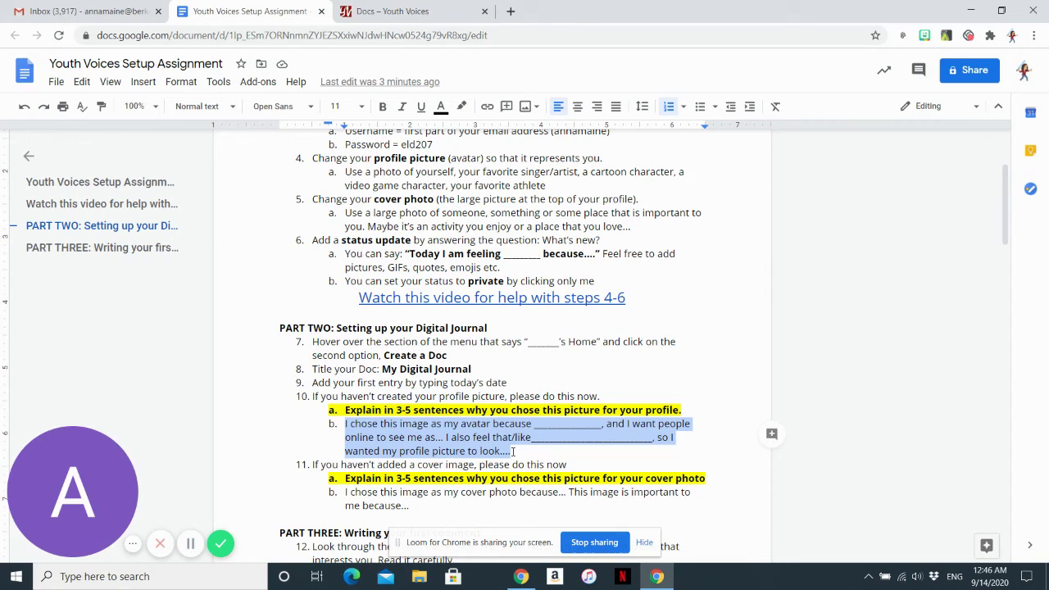
{"action": "left_click", "coordinate": [385, 11]}
Paste the avatar sentence and fill its first blank with 'I feel like it represents my personality'
{"action": "key", "text": "ctrl+v"}
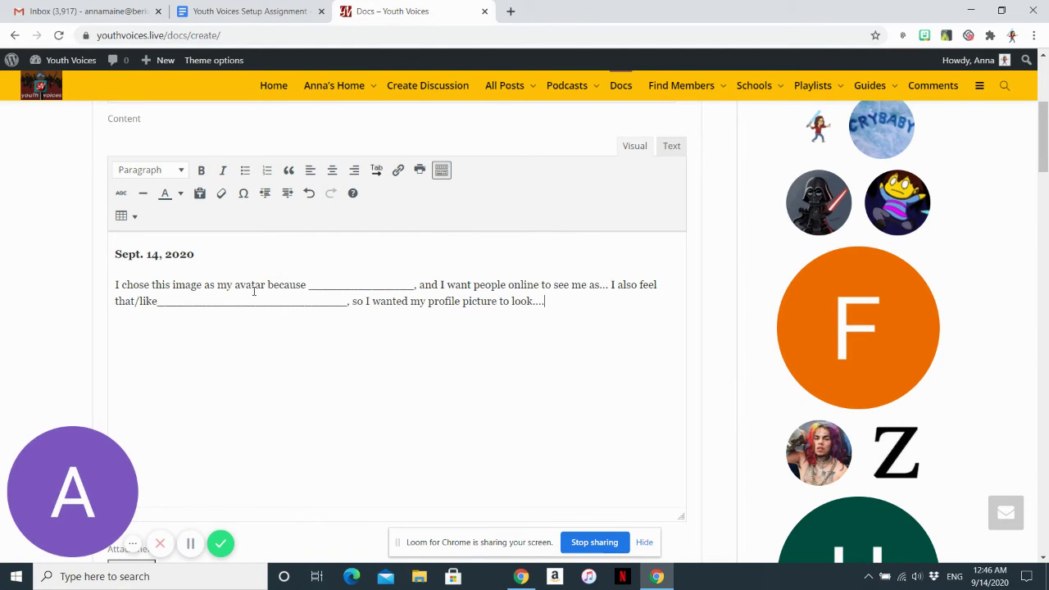
{"action": "left_click", "coordinate": [407, 285]}
{"action": "key", "text": "BackSpace"}
{"action": "key", "text": "BackSpace"}
{"action": "key", "text": "BackSpace"}
{"action": "key", "text": "BackSpace"}
{"action": "key", "text": "BackSpace"}
{"action": "key", "text": "BackSpace"}
{"action": "key", "text": "BackSpace"}
{"action": "key", "text": "BackSpace"}
{"action": "key", "text": "BackSpace"}
{"action": "key", "text": "BackSpace"}
{"action": "key", "text": "BackSpace"}
{"action": "key", "text": "BackSpace"}
{"action": "key", "text": "BackSpace"}
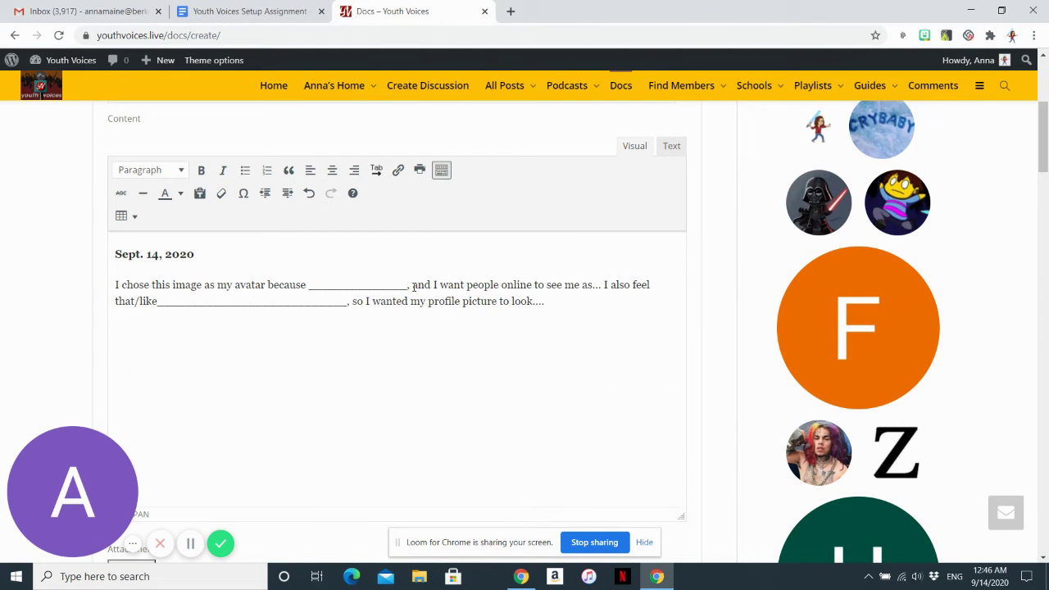
{"action": "key", "text": "BackSpace"}
{"action": "key", "text": "BackSpace"}
{"action": "key", "text": "BackSpace"}
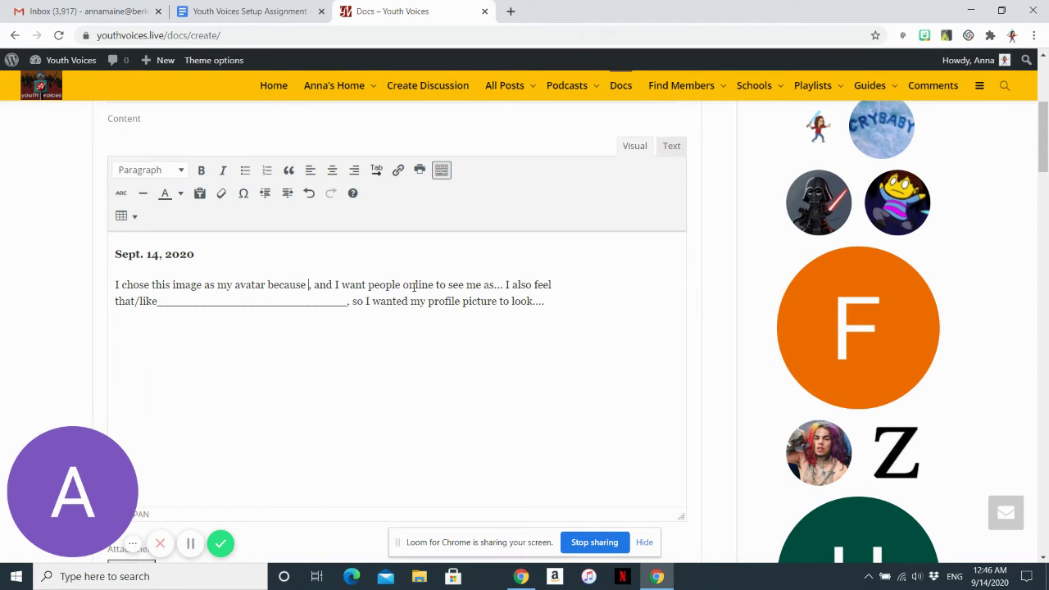
{"action": "type", "text": "I feel like it r"}
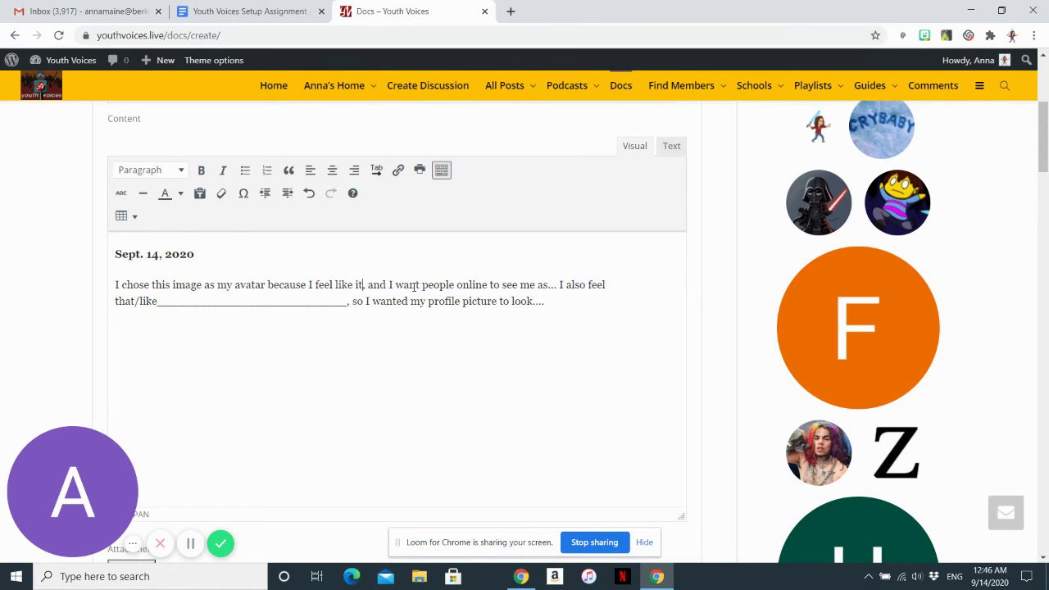
{"action": "type", "text": "epresent"}
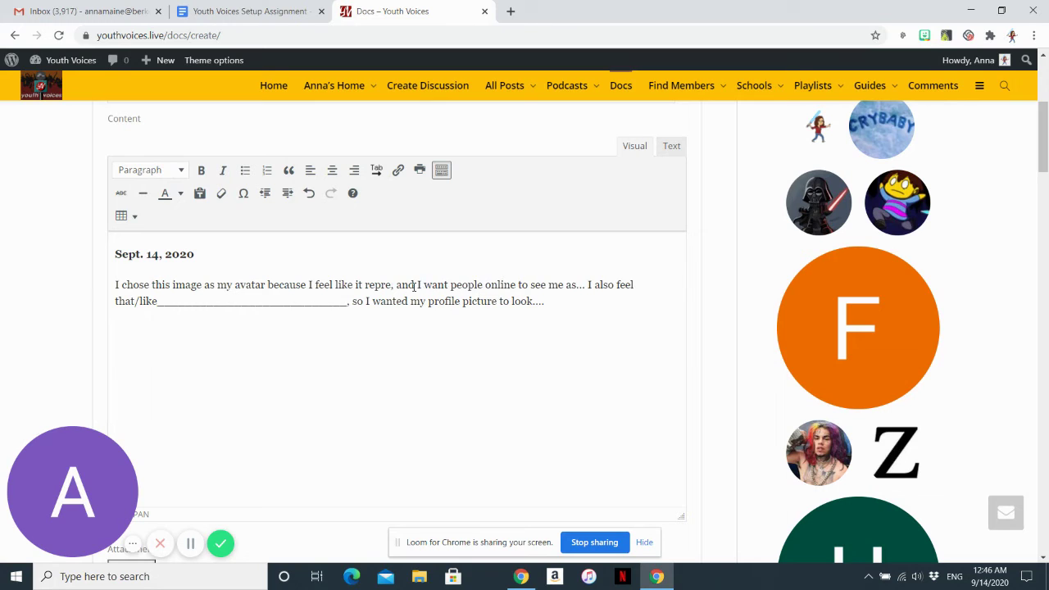
{"action": "type", "text": "s my in"}
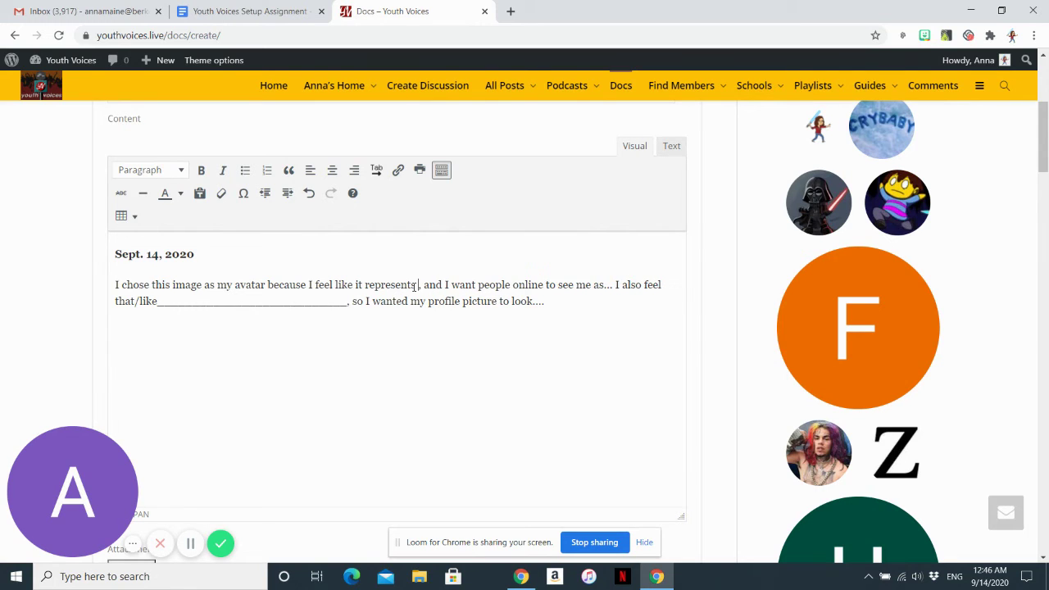
{"action": "key", "text": "BackSpace"}
{"action": "key", "text": "BackSpace"}
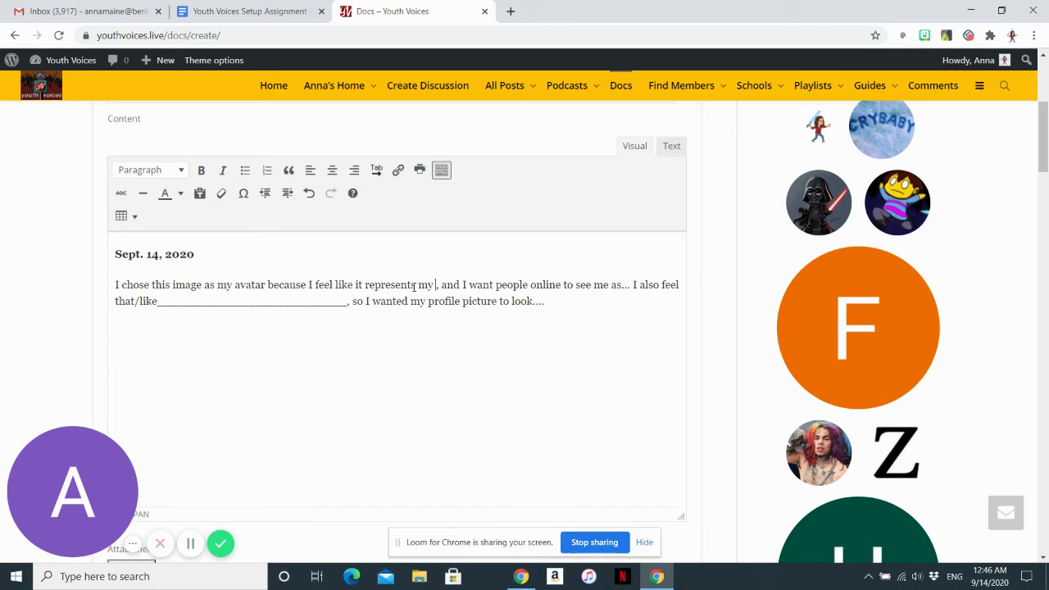
{"action": "type", "text": "personality"}
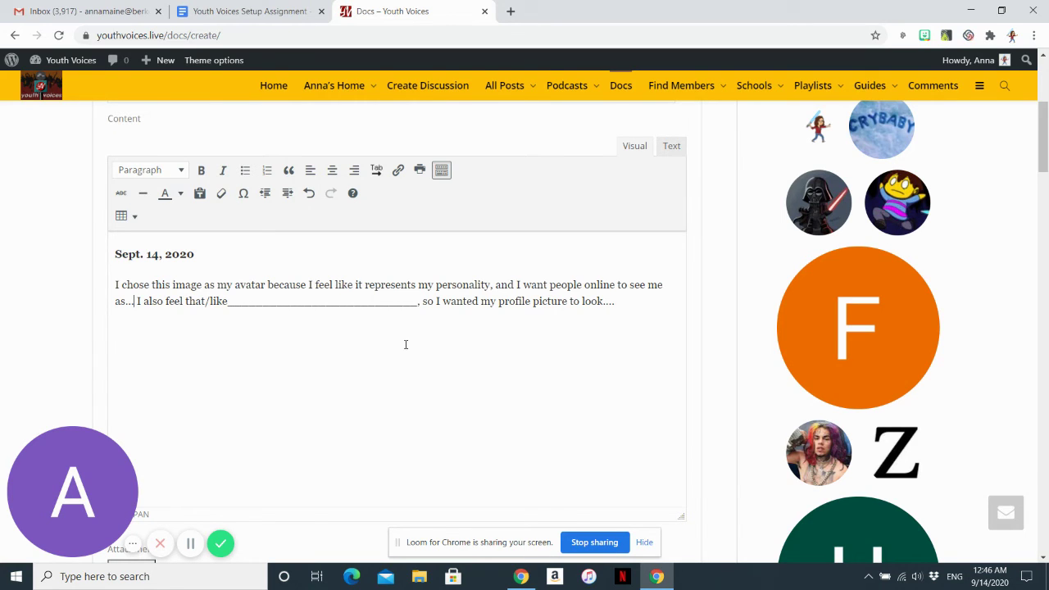
{"action": "left_click_drag", "start_coordinate": [635, 304], "coordinate": [112, 284]}
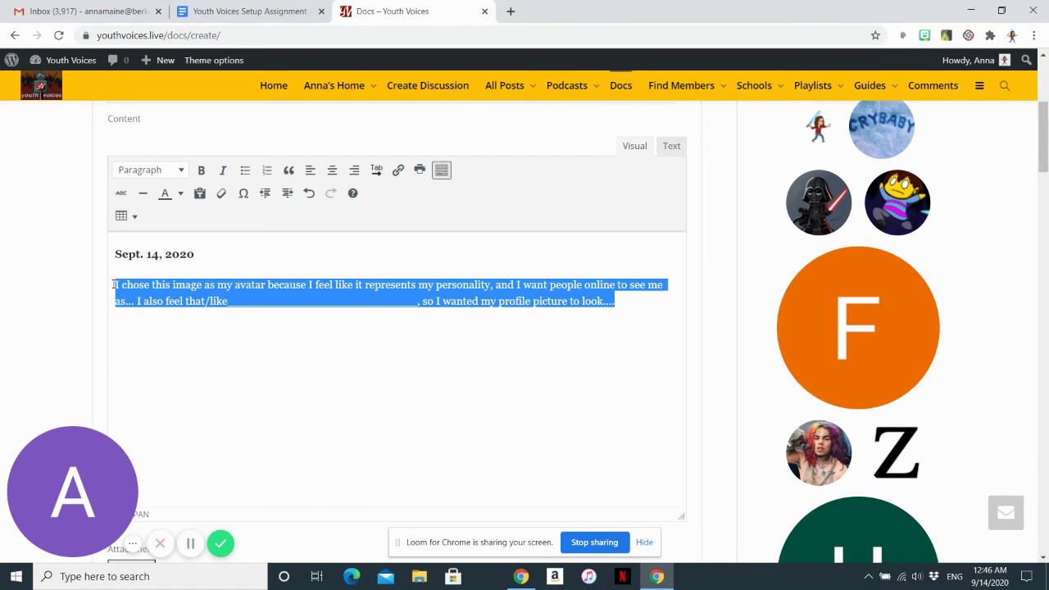
Select the cover-photo sentence starter in item 11b of the Google Docs assignment
{"action": "left_click", "coordinate": [249, 8]}
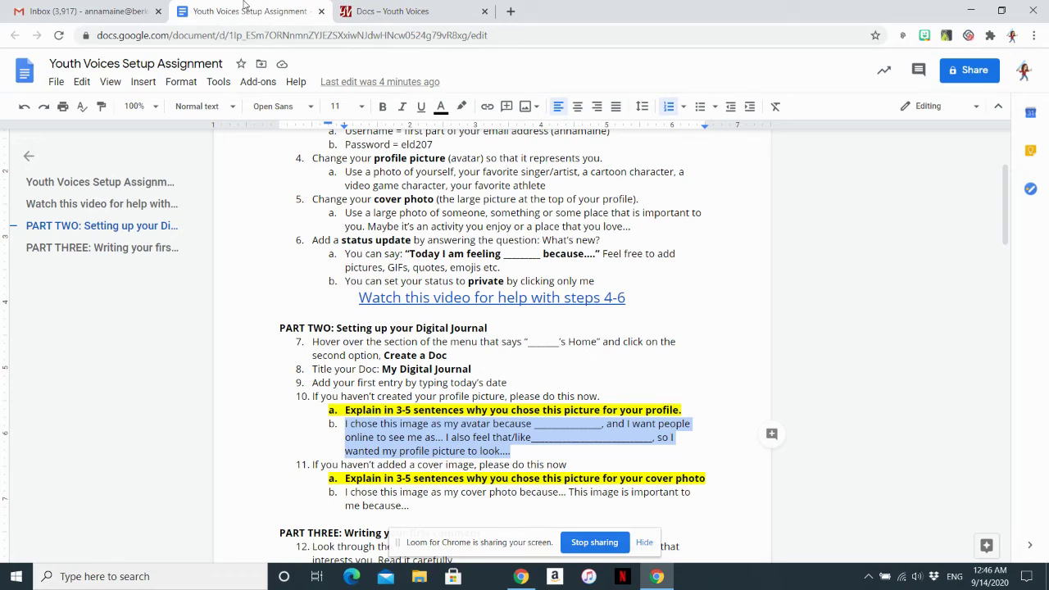
{"action": "left_click_drag", "start_coordinate": [417, 505], "coordinate": [345, 495]}
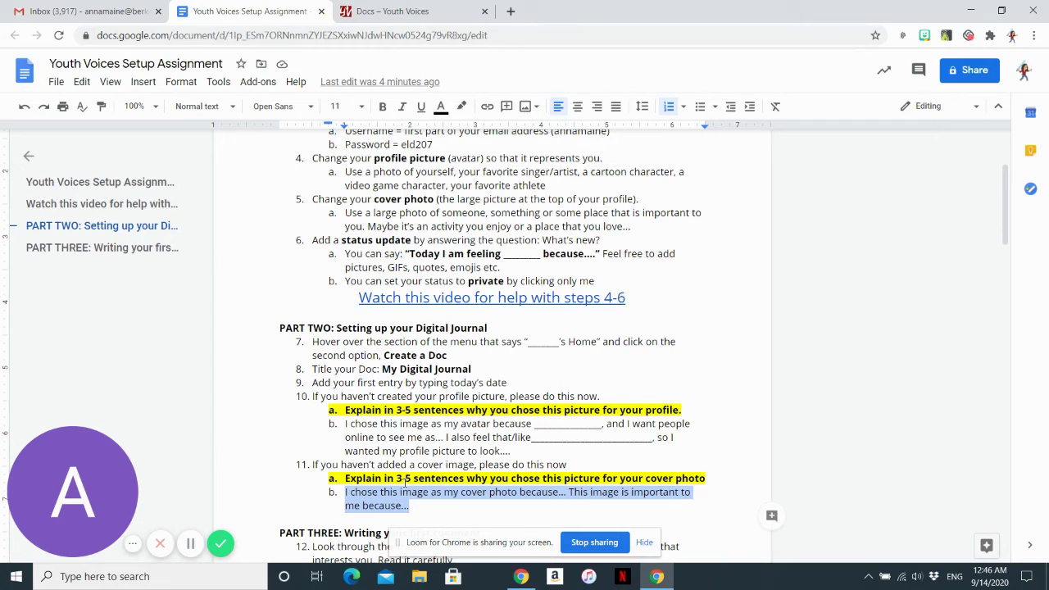
{"action": "left_click", "coordinate": [392, 11]}
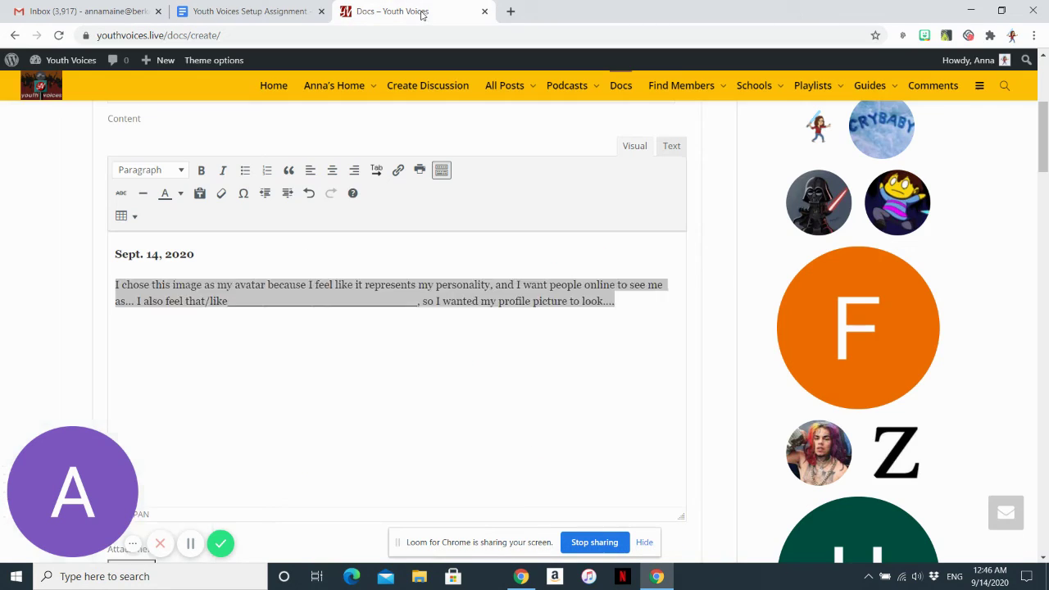
Save the journal doc with Save and Continue Editing
{"action": "left_click", "coordinate": [167, 352]}
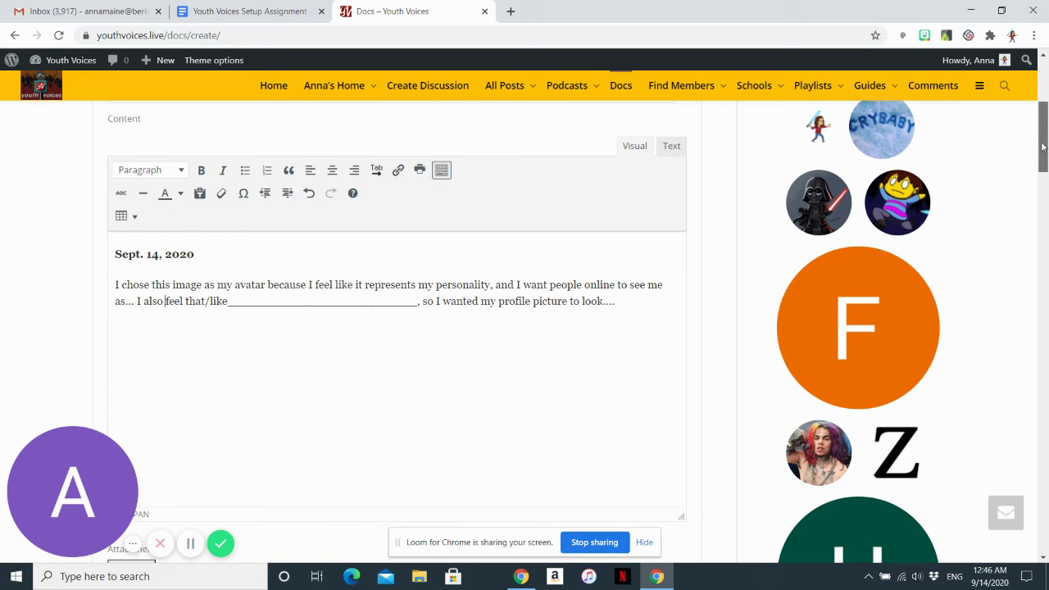
{"action": "left_click_drag", "start_coordinate": [1039, 148], "coordinate": [1046, 242]}
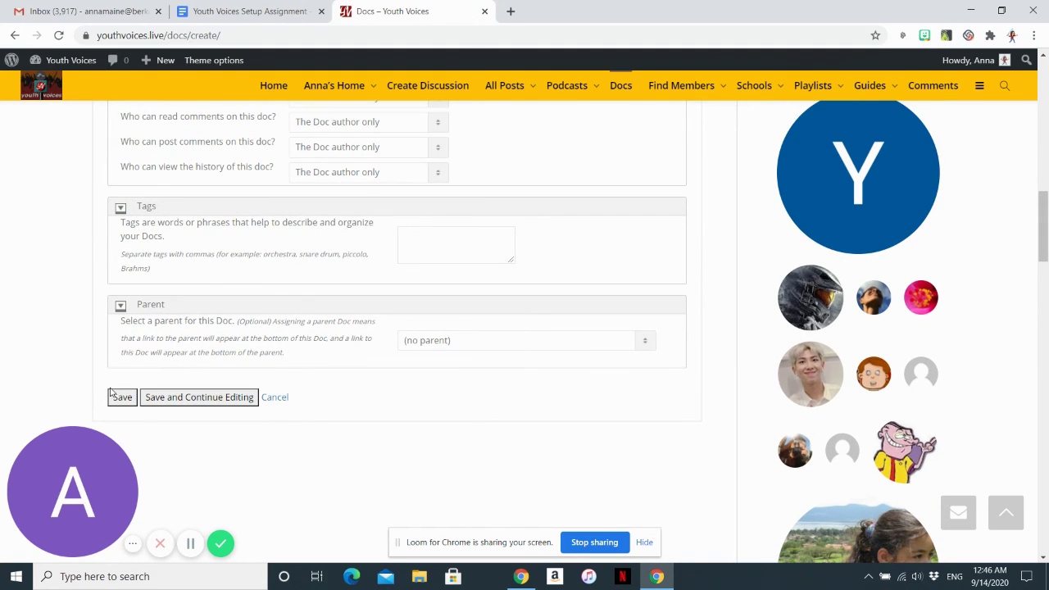
{"action": "left_click", "coordinate": [156, 399]}
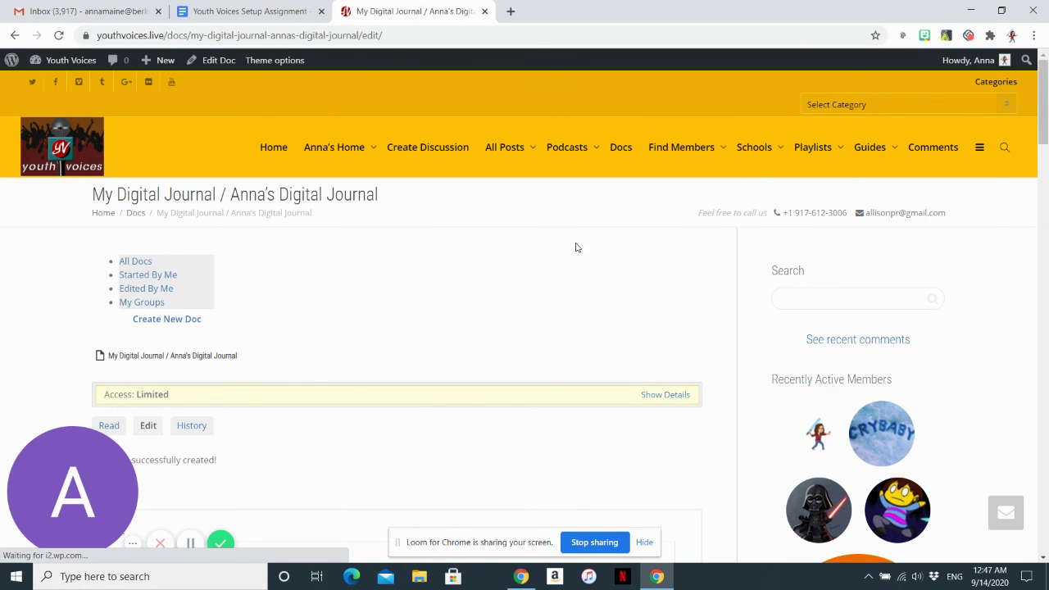
{"action": "scroll", "coordinate": [1045, 139], "scroll_direction": "down", "scroll_amount": 2}
{"action": "left_click_drag", "start_coordinate": [1046, 139], "coordinate": [1046, 197]}
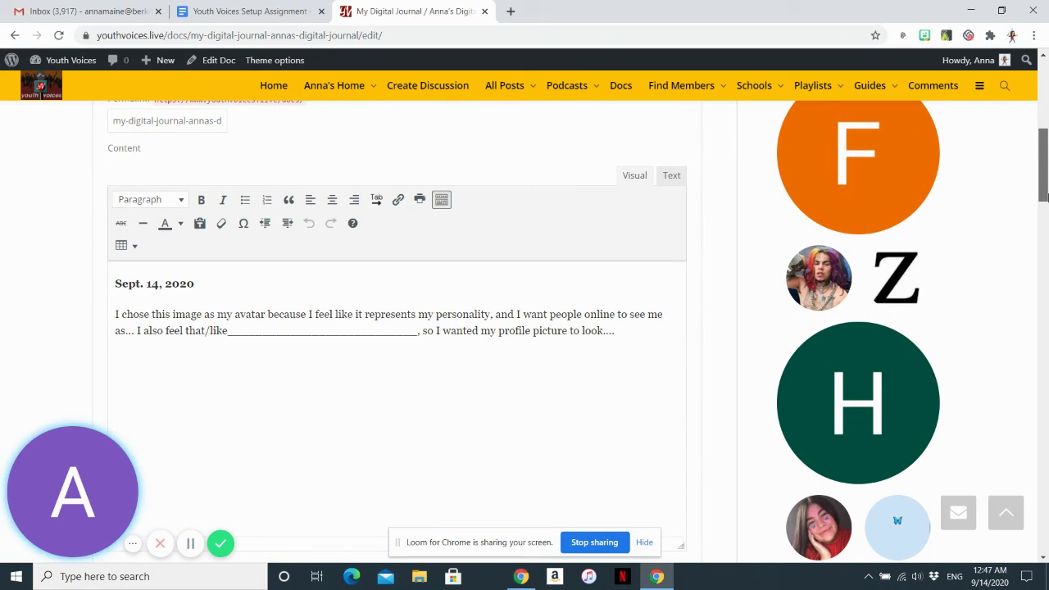